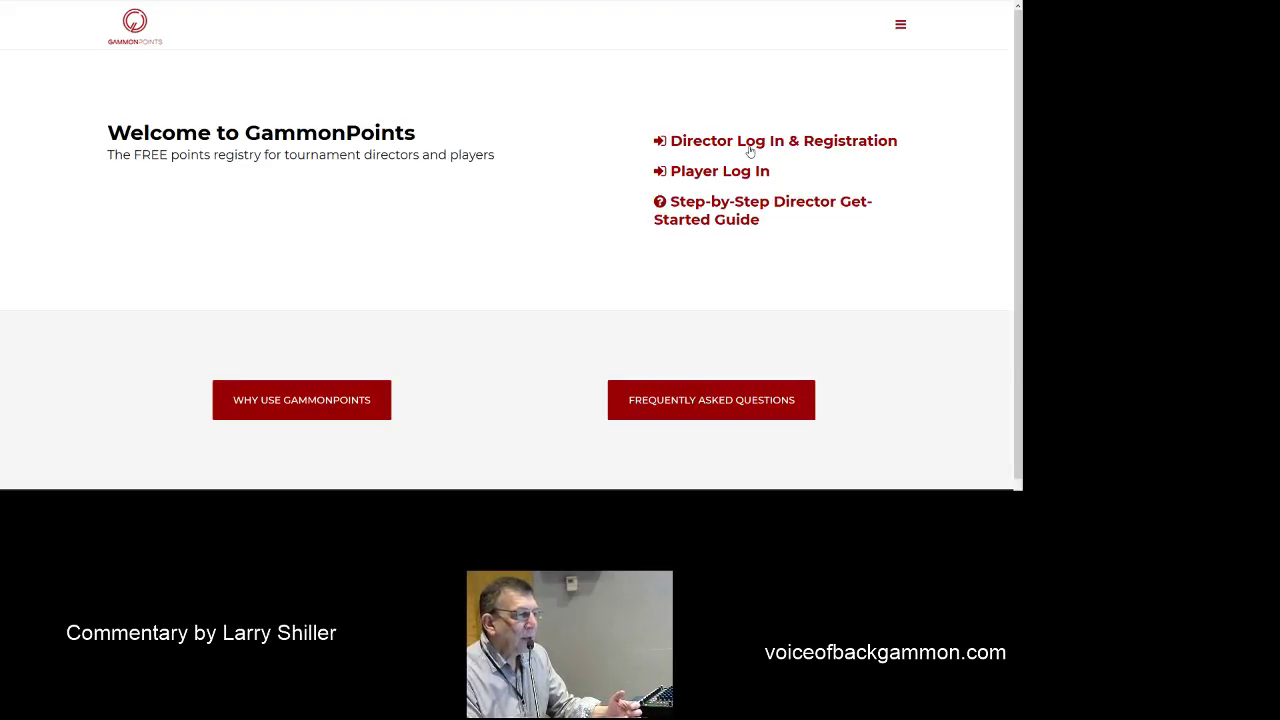
- Sign in to the GammonPoints director account with the account e-mail and password
left_click(750, 150)
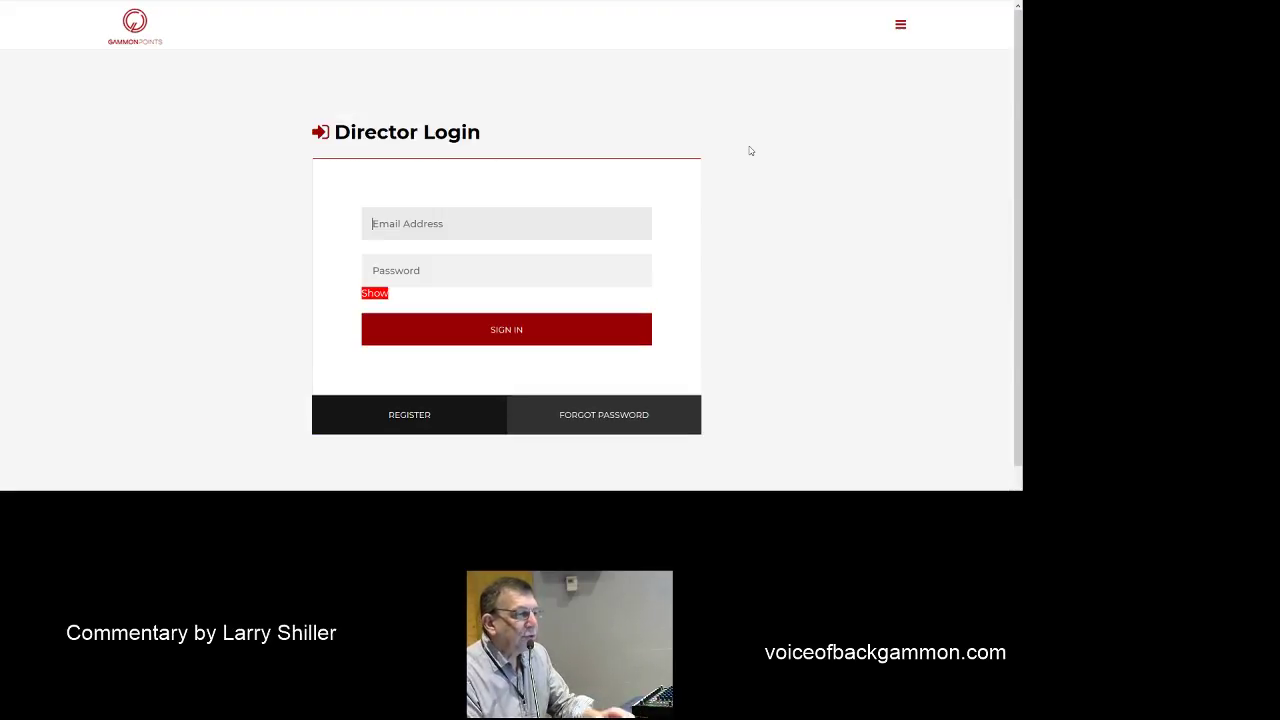
left_click(442, 230)
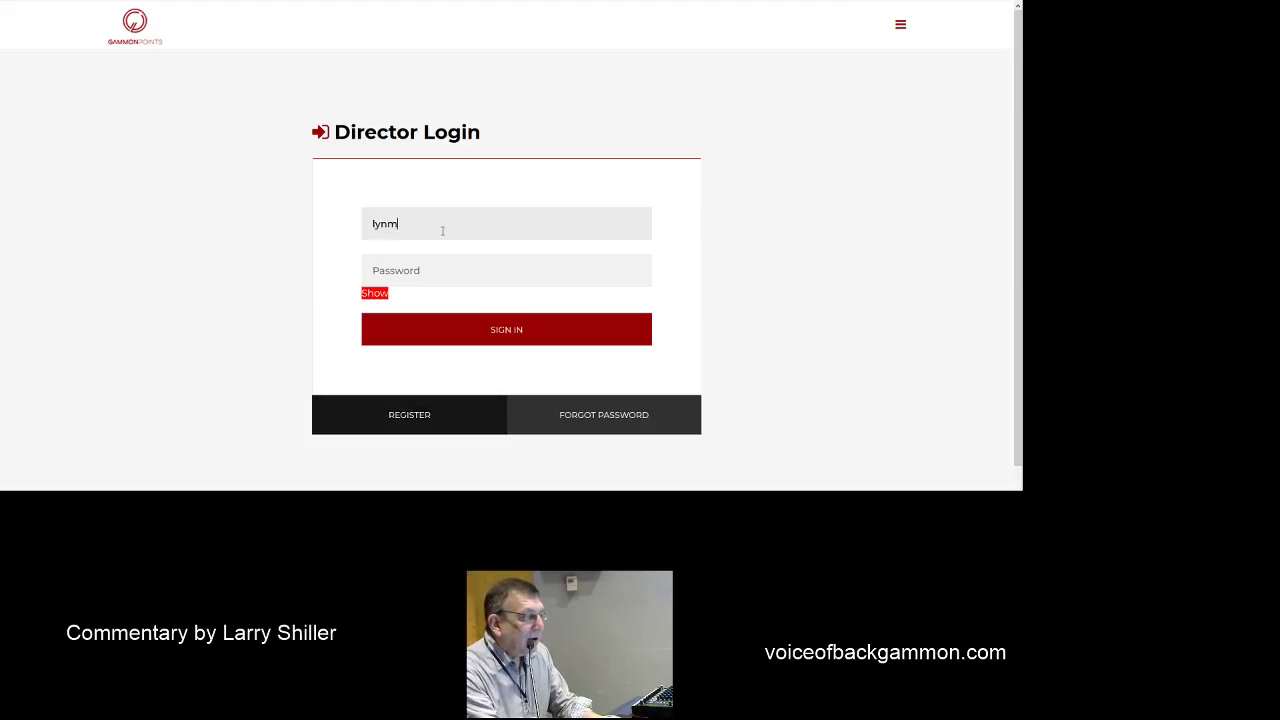
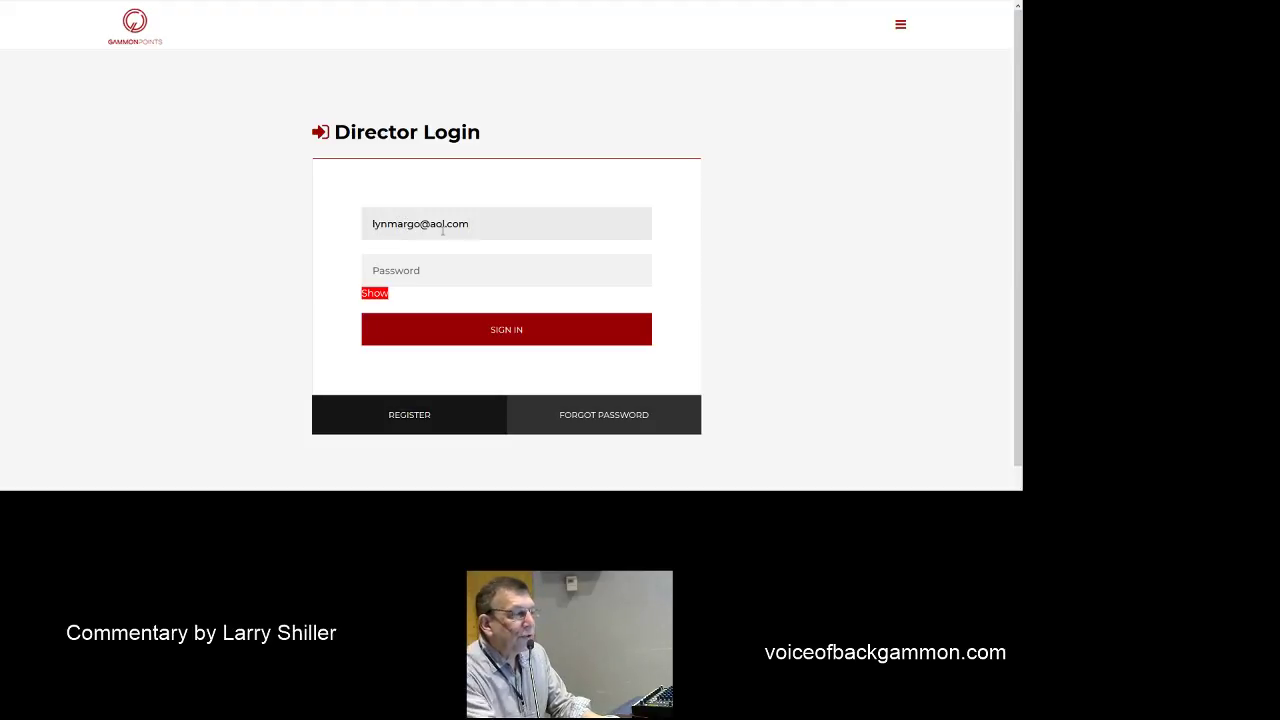
key("Tab")
type("******")
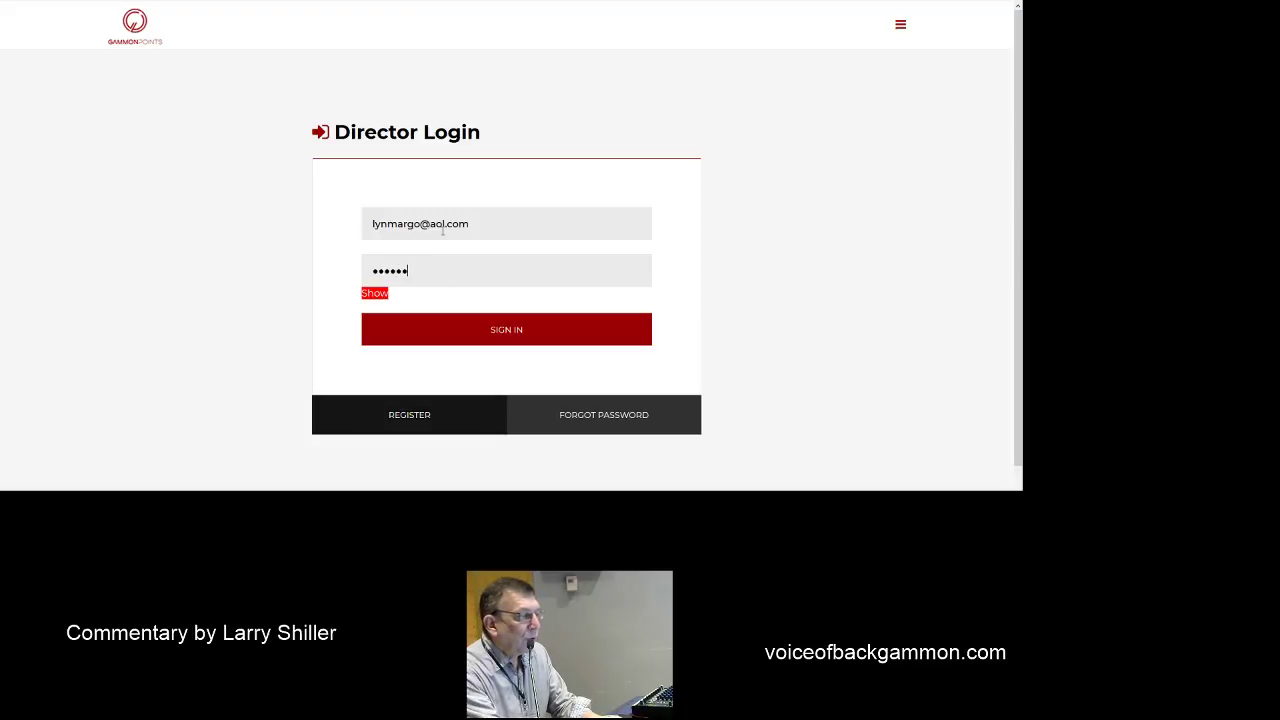
type("**")
left_click(501, 329)
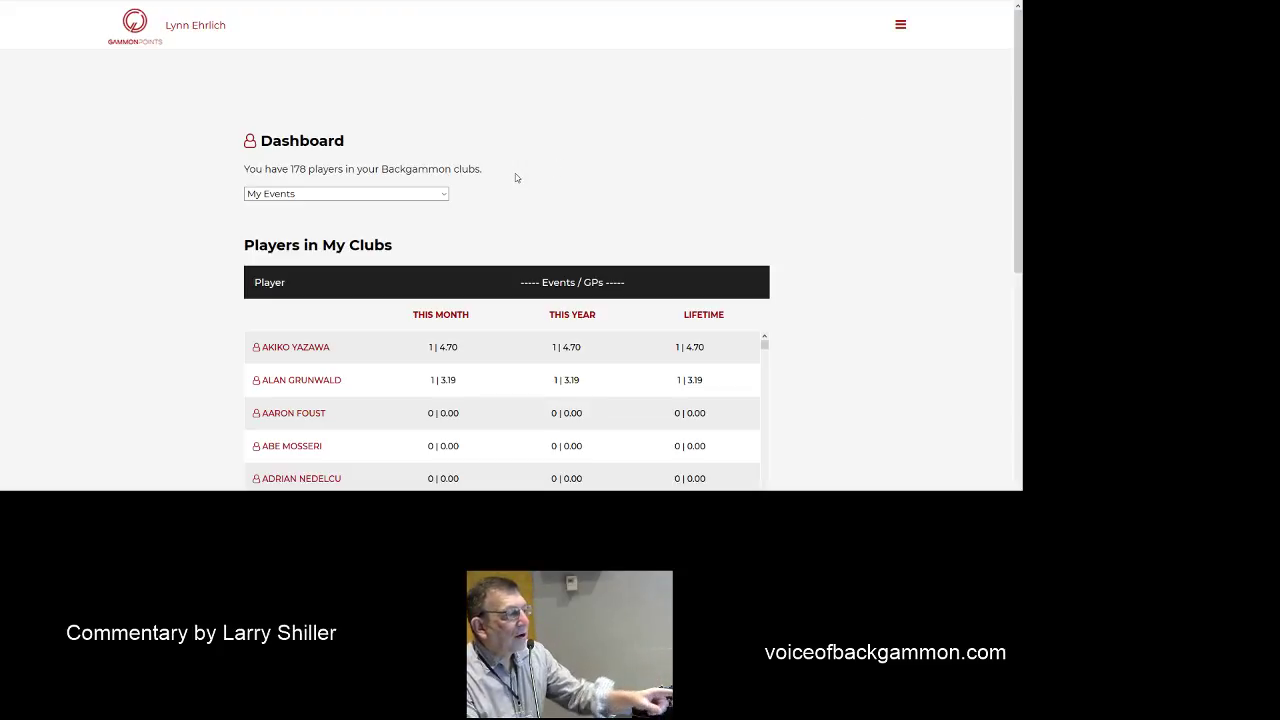
scroll(516, 176, "down", 1)
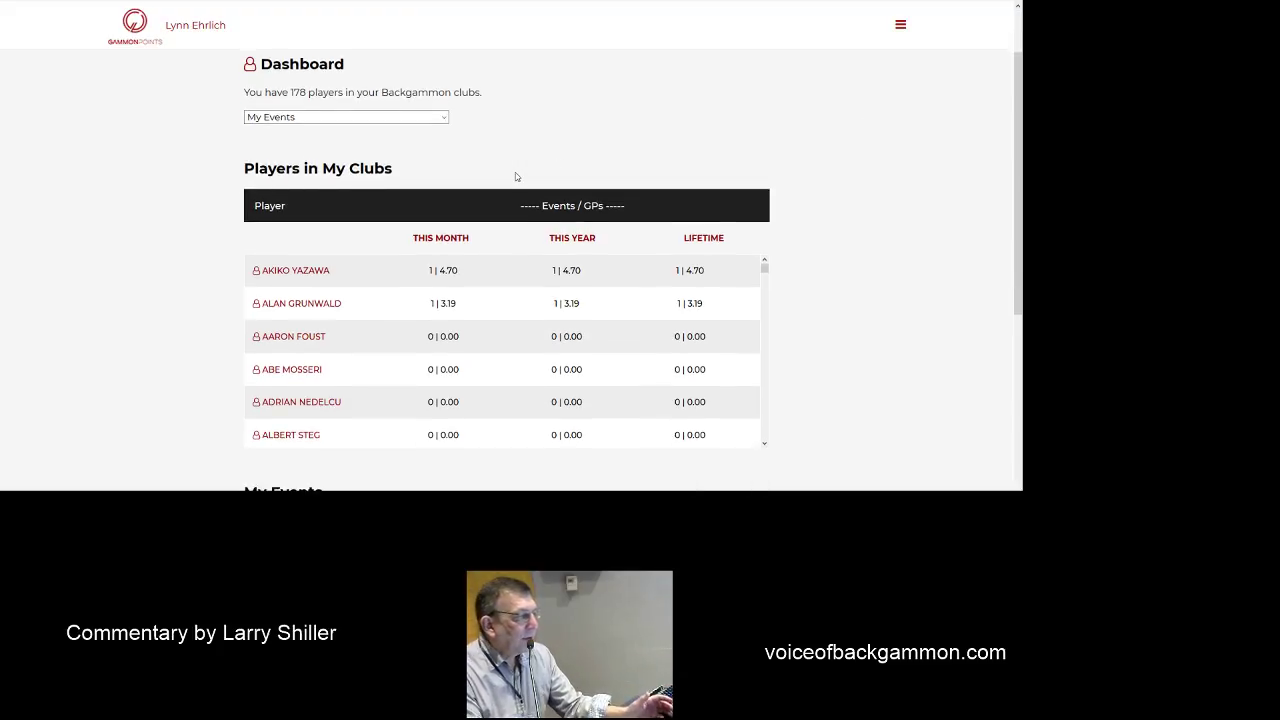
scroll(516, 176, "down", 2)
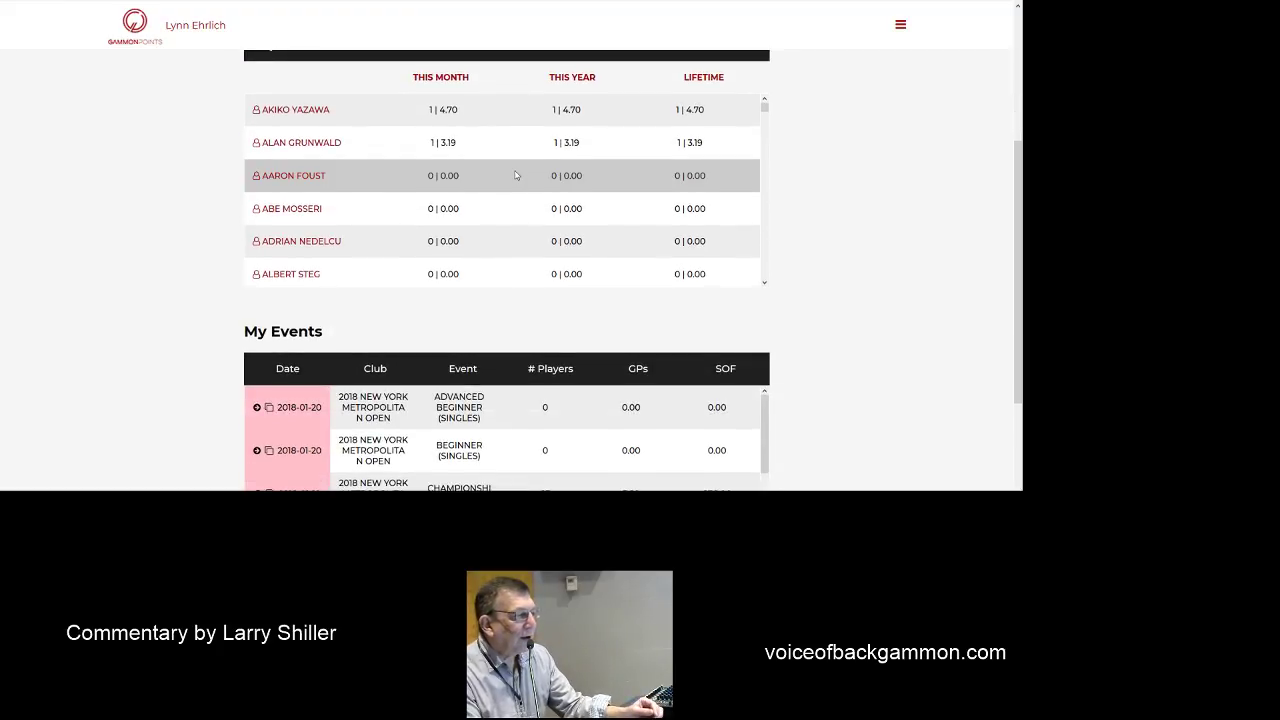
scroll(516, 176, "down", 4)
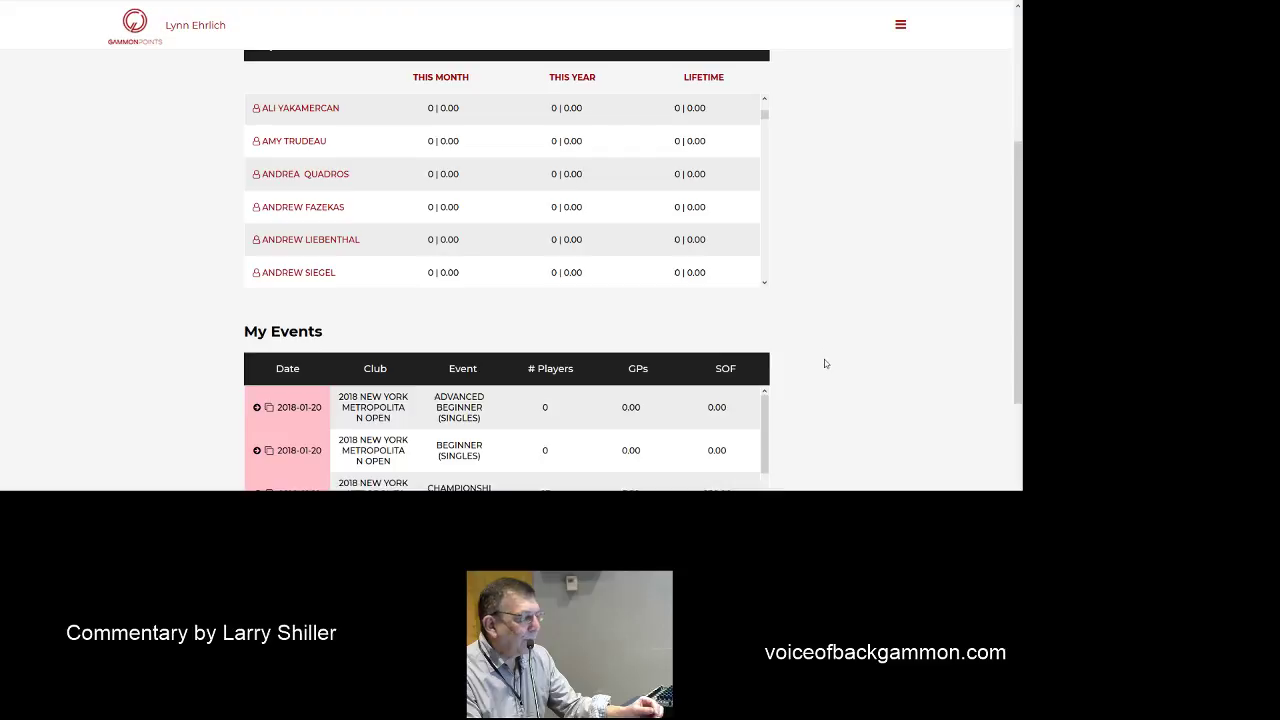
scroll(824, 359, "down", 2)
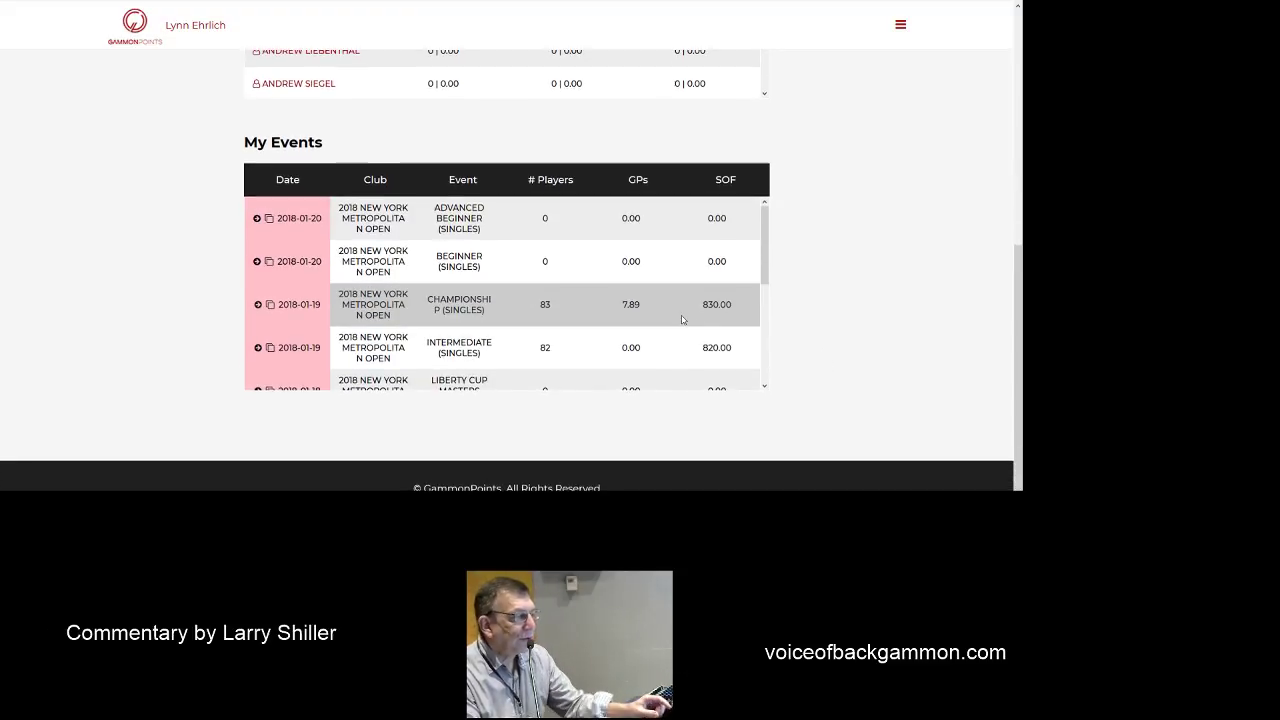
scroll(682, 320, "down", 1)
scroll(682, 320, "down", 2)
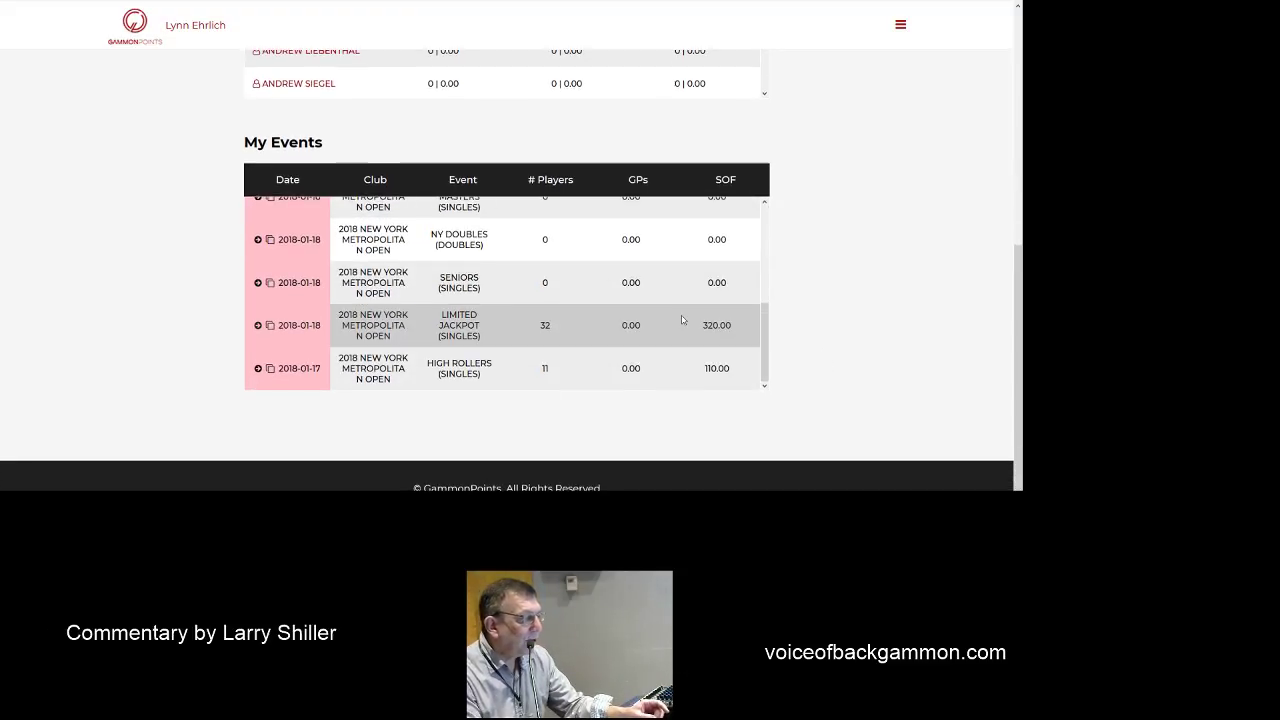
scroll(682, 320, "up", 2)
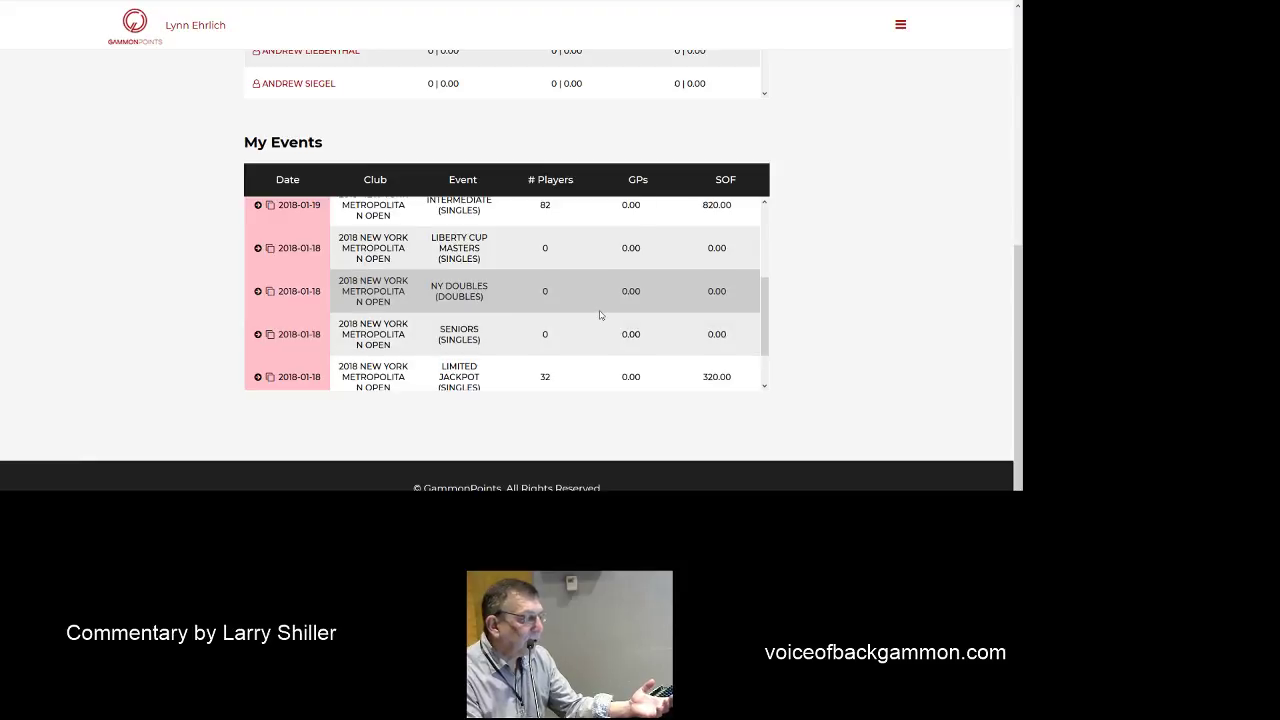
scroll(600, 315, "up", 2)
scroll(600, 315, "up", 2)
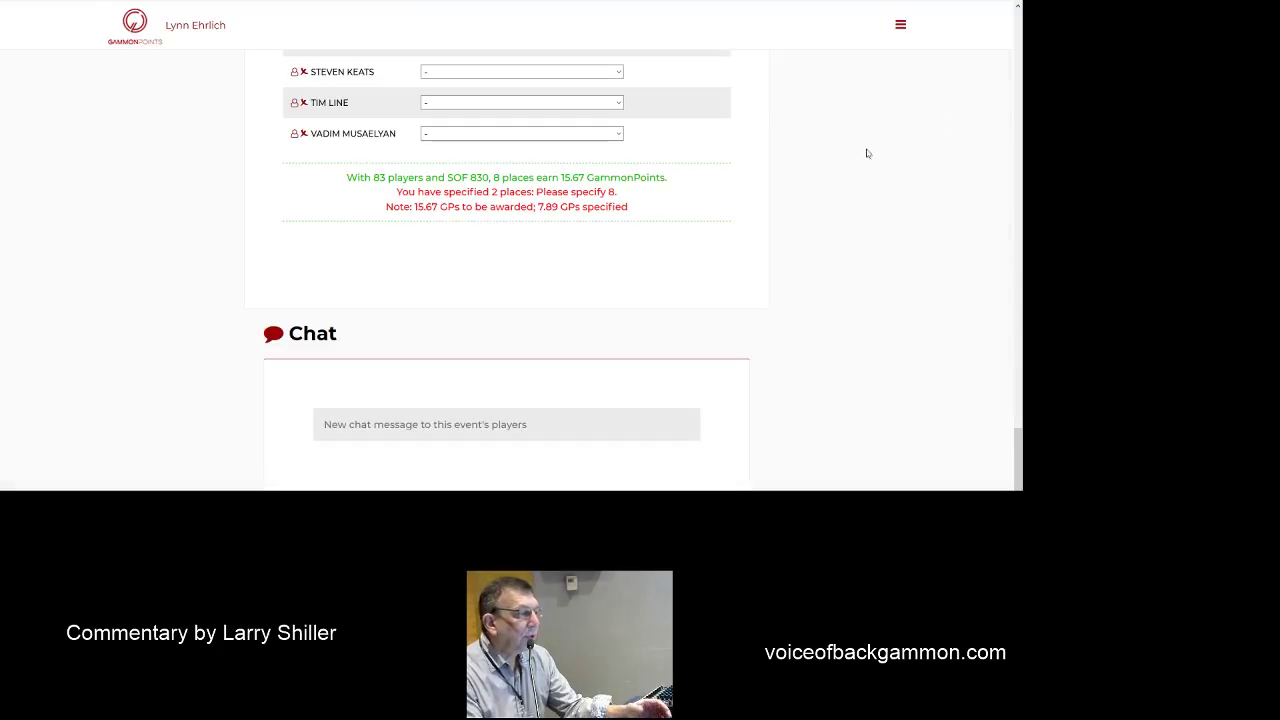
- Scroll through the Championship (Singles) event's Run an Event form to review its details
scroll(913, 230, "up", 15)
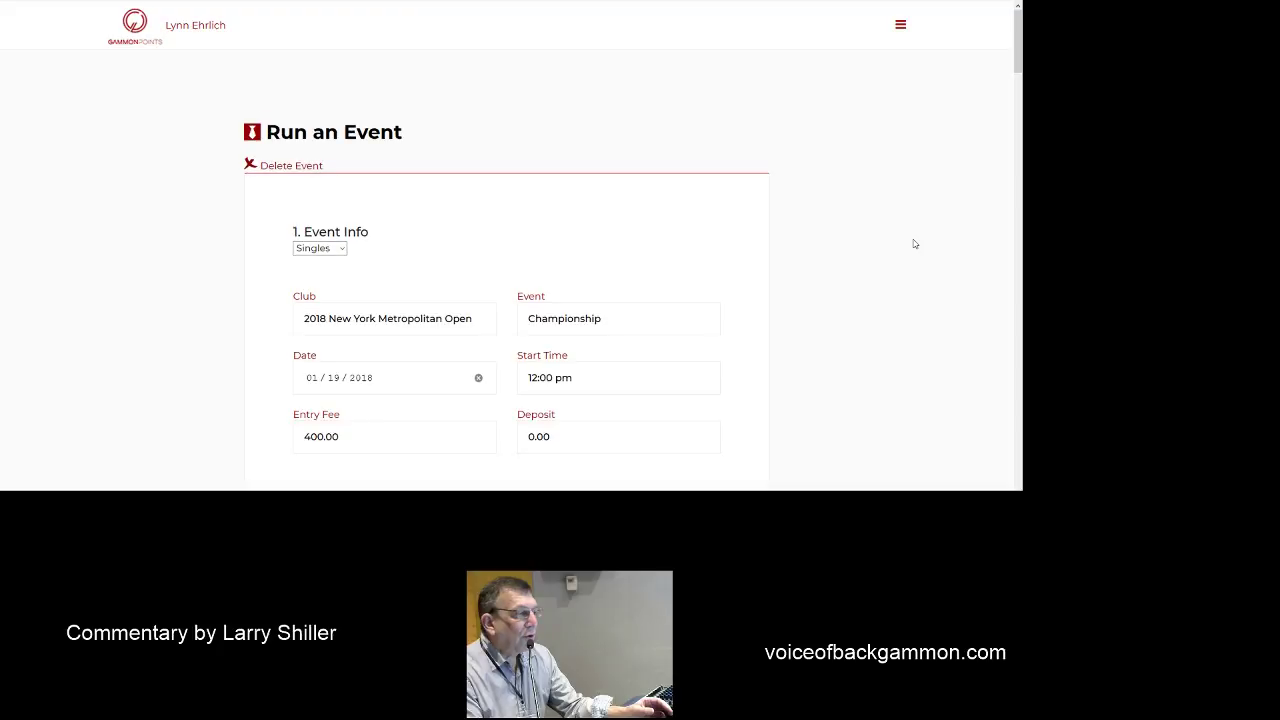
scroll(913, 243, "down", 1)
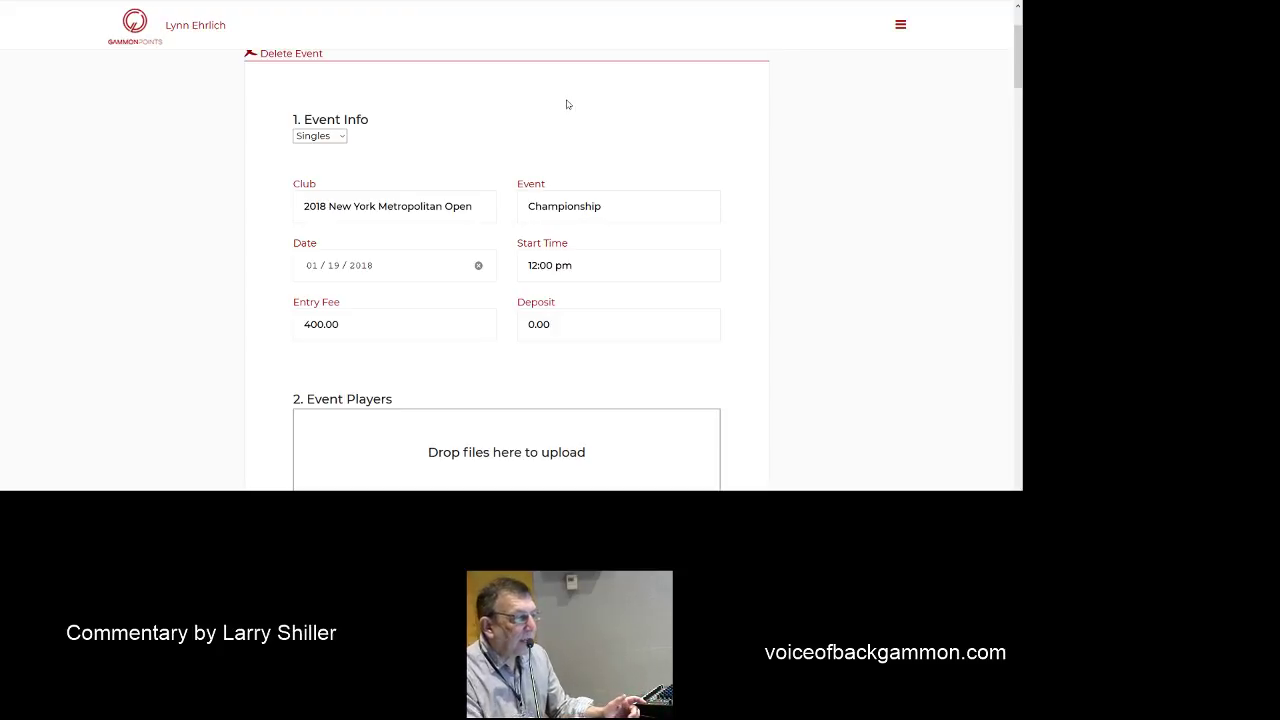
scroll(567, 104, "down", 1)
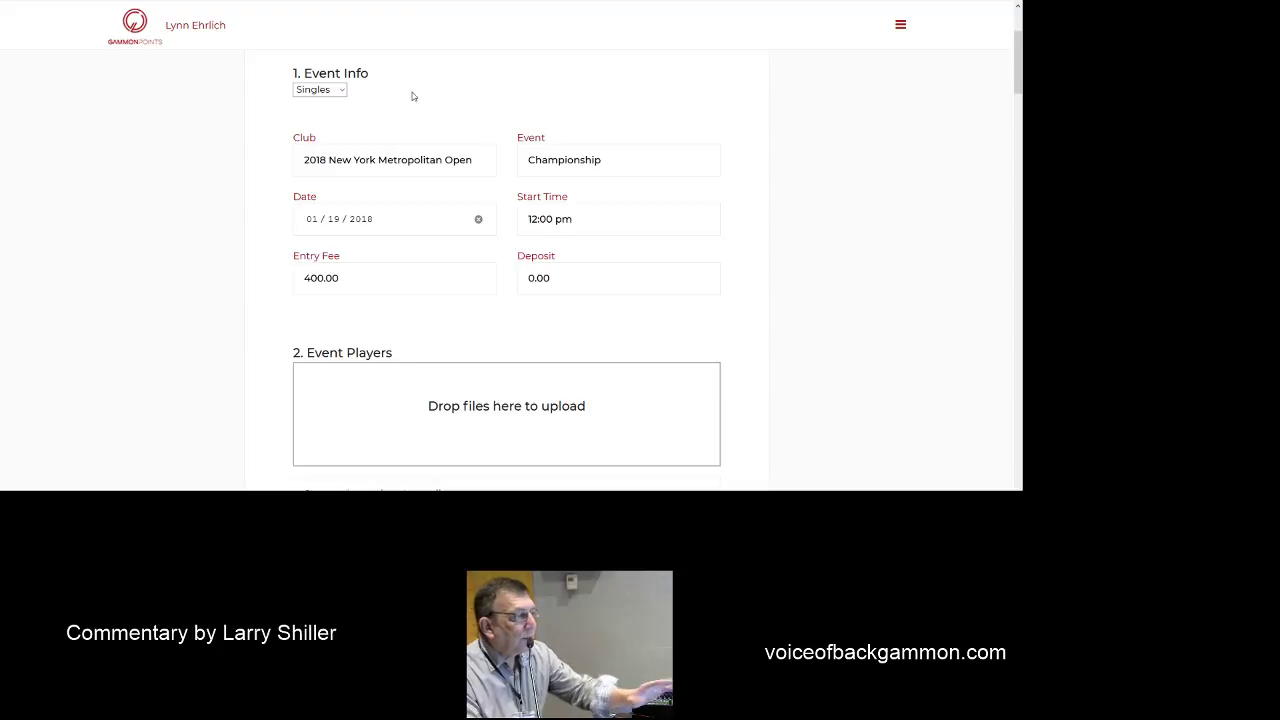
scroll(611, 261, "down", 1)
scroll(611, 261, "down", 4)
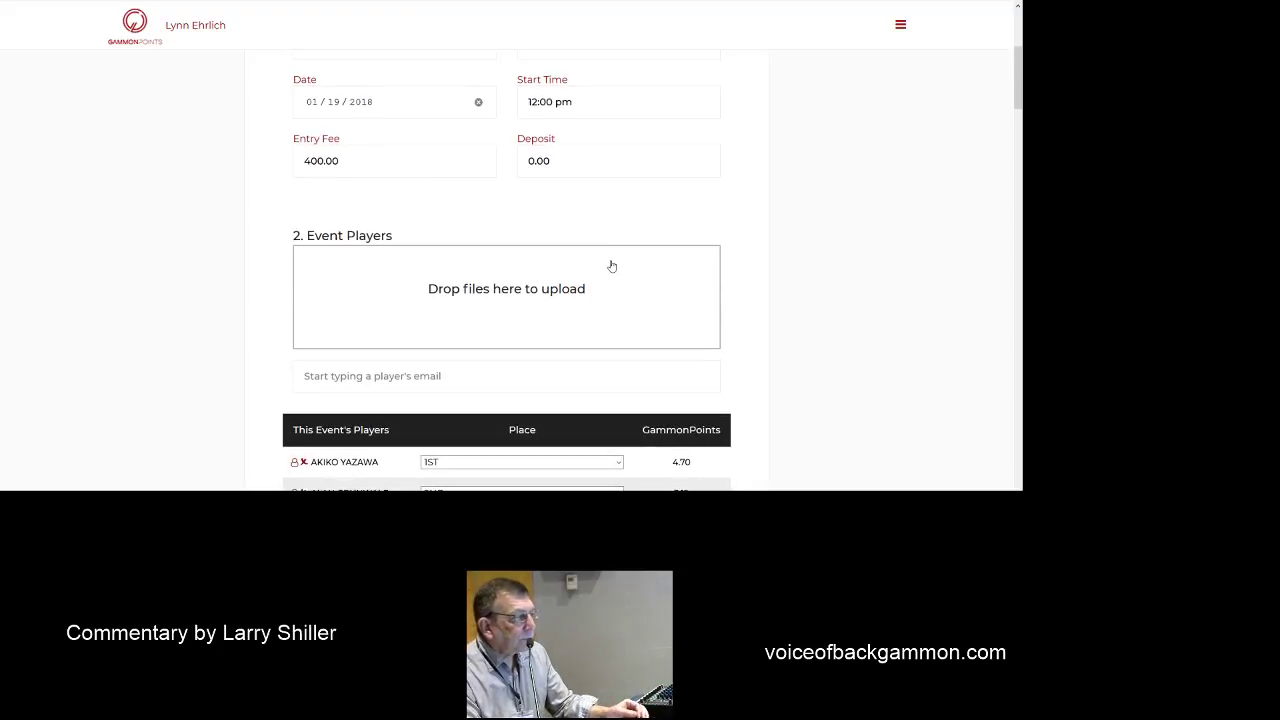
scroll(611, 261, "down", 14)
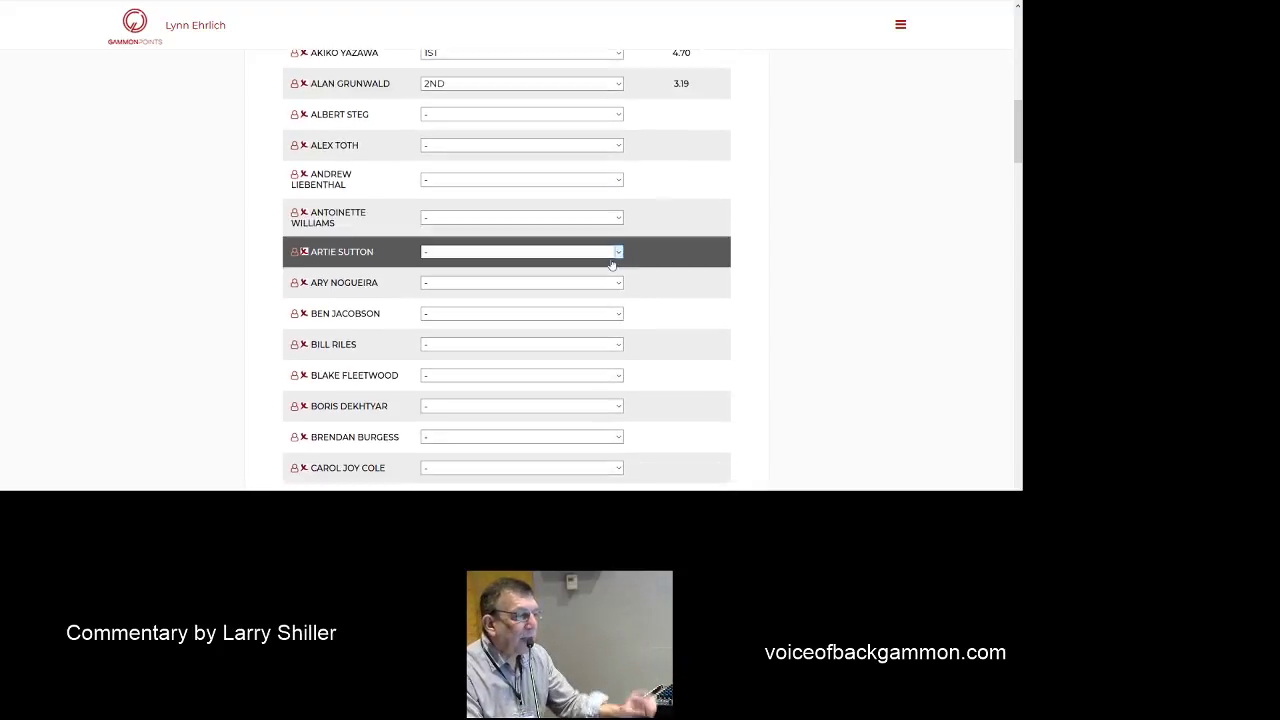
scroll(610, 260, "up", 20)
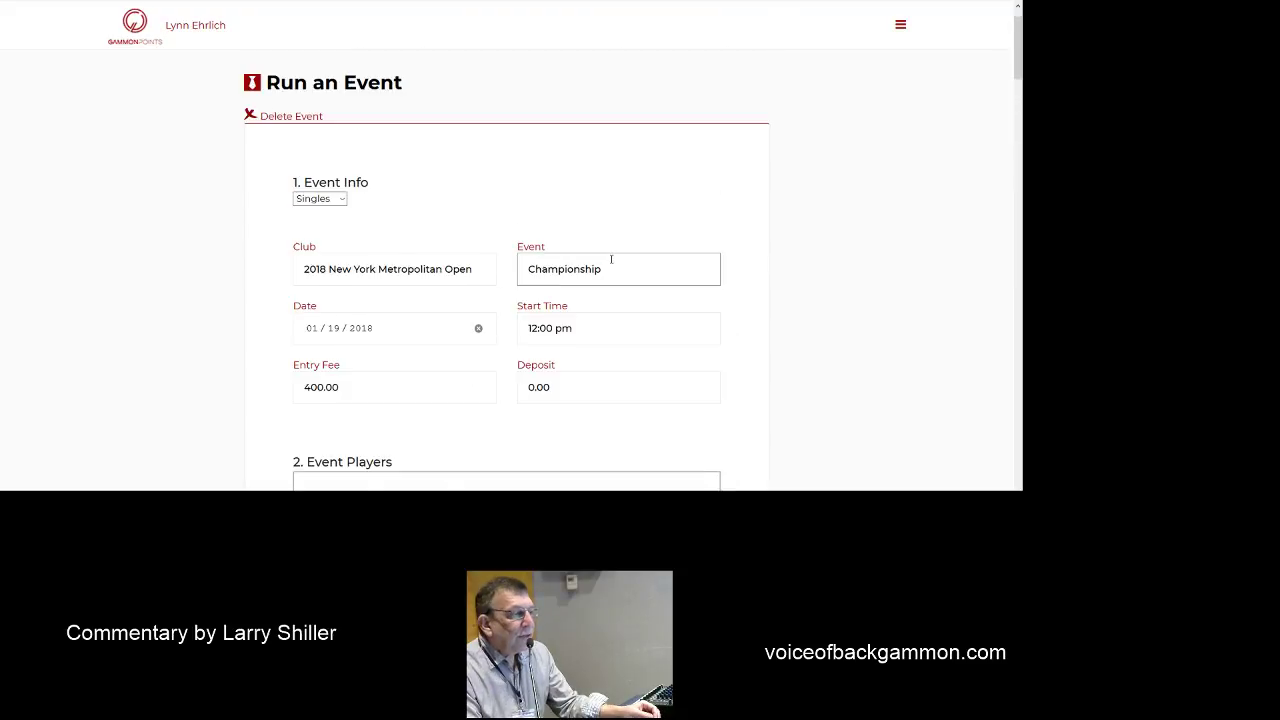
scroll(600, 251, "down", 5)
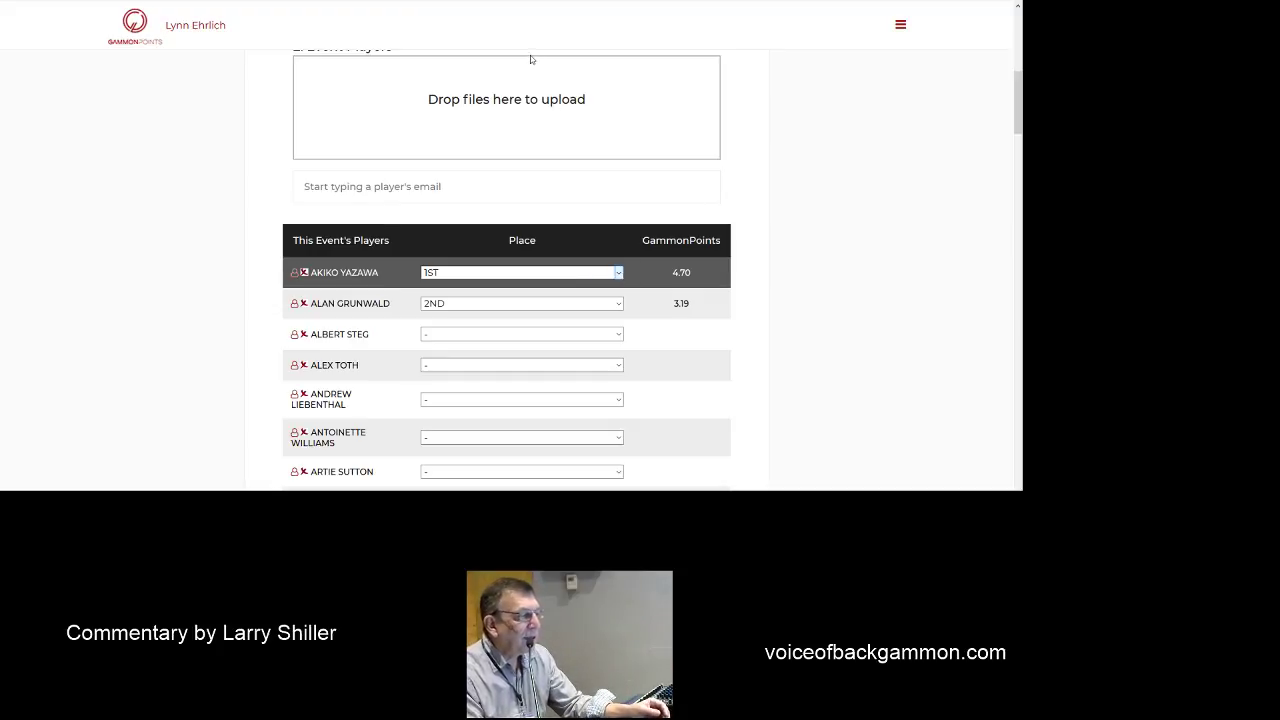
- Change the 1ST player to 2ND and the 2ND player to 4TH, and make the third-listed player 1ST
key("Down")
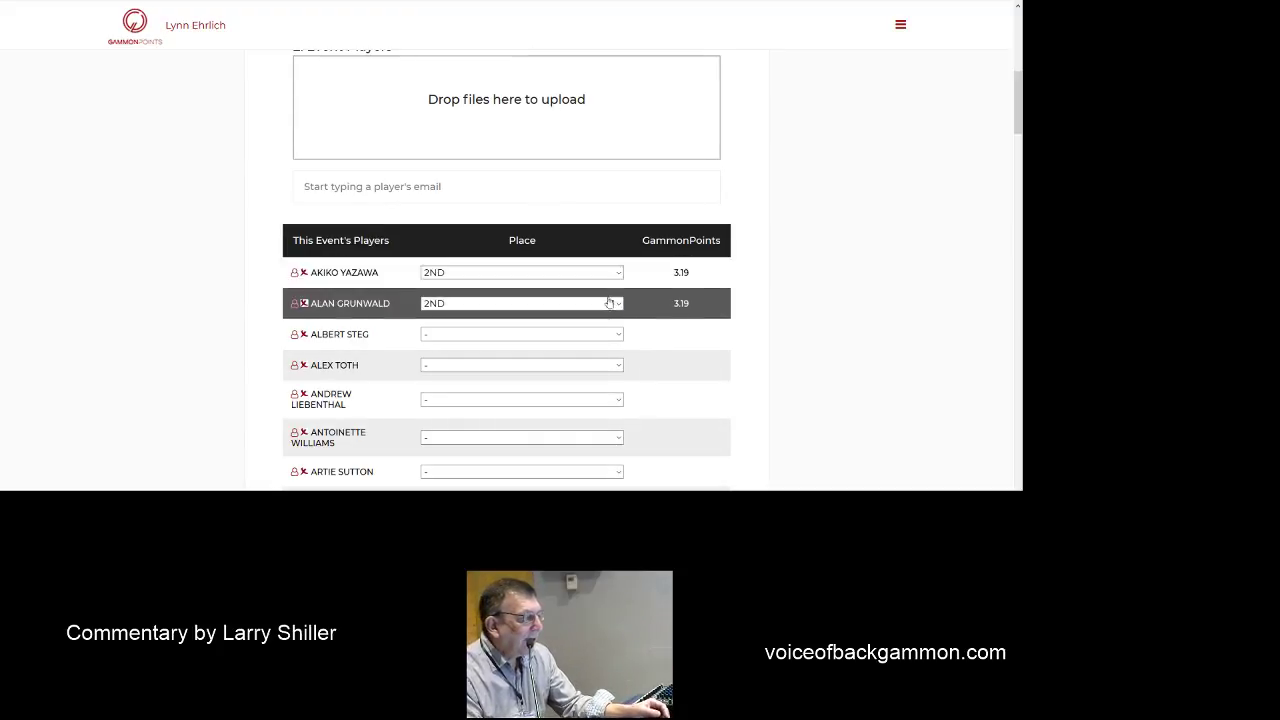
left_click(609, 303)
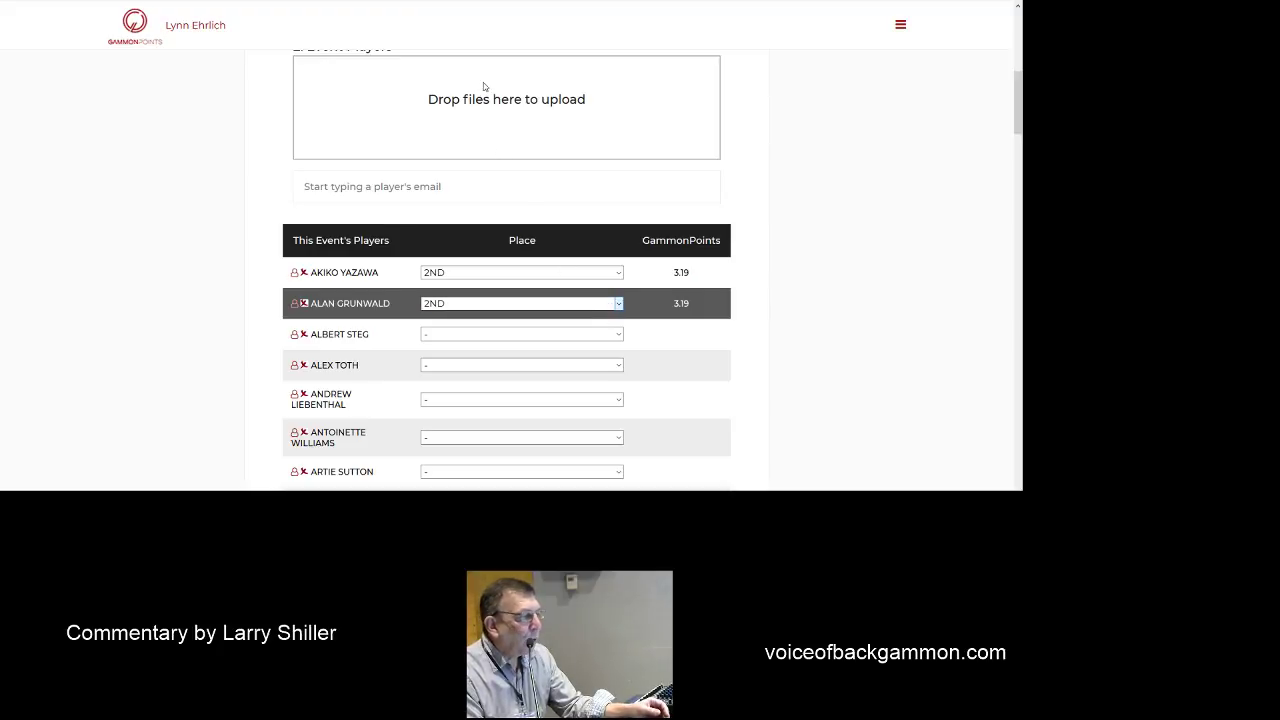
key("Down")
key("Down")
left_click(586, 337)
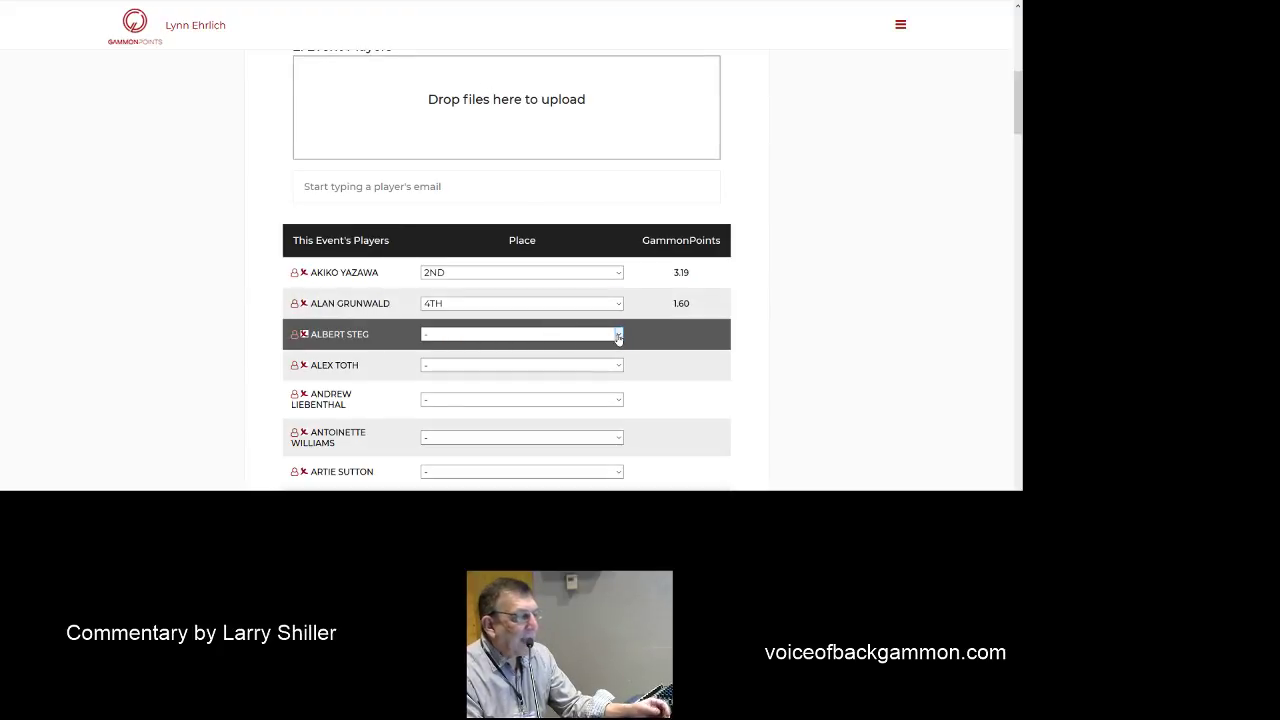
key("Down")
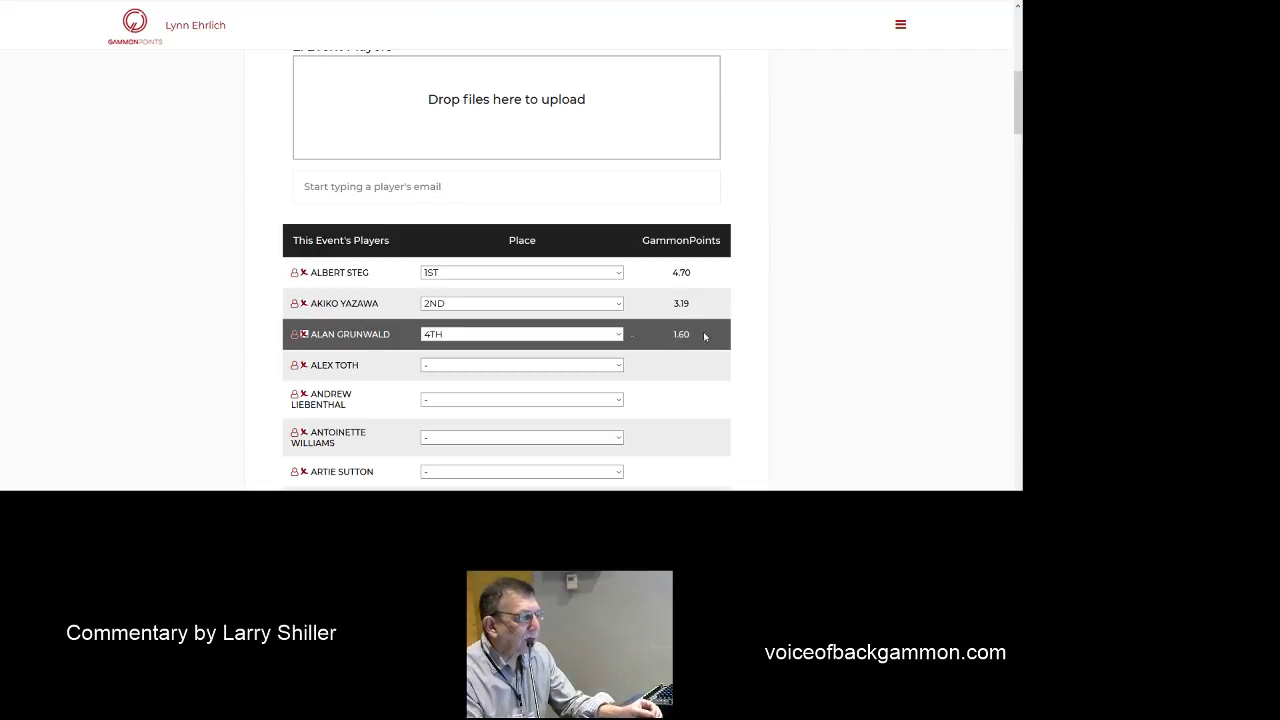
scroll(749, 343, "down", 20)
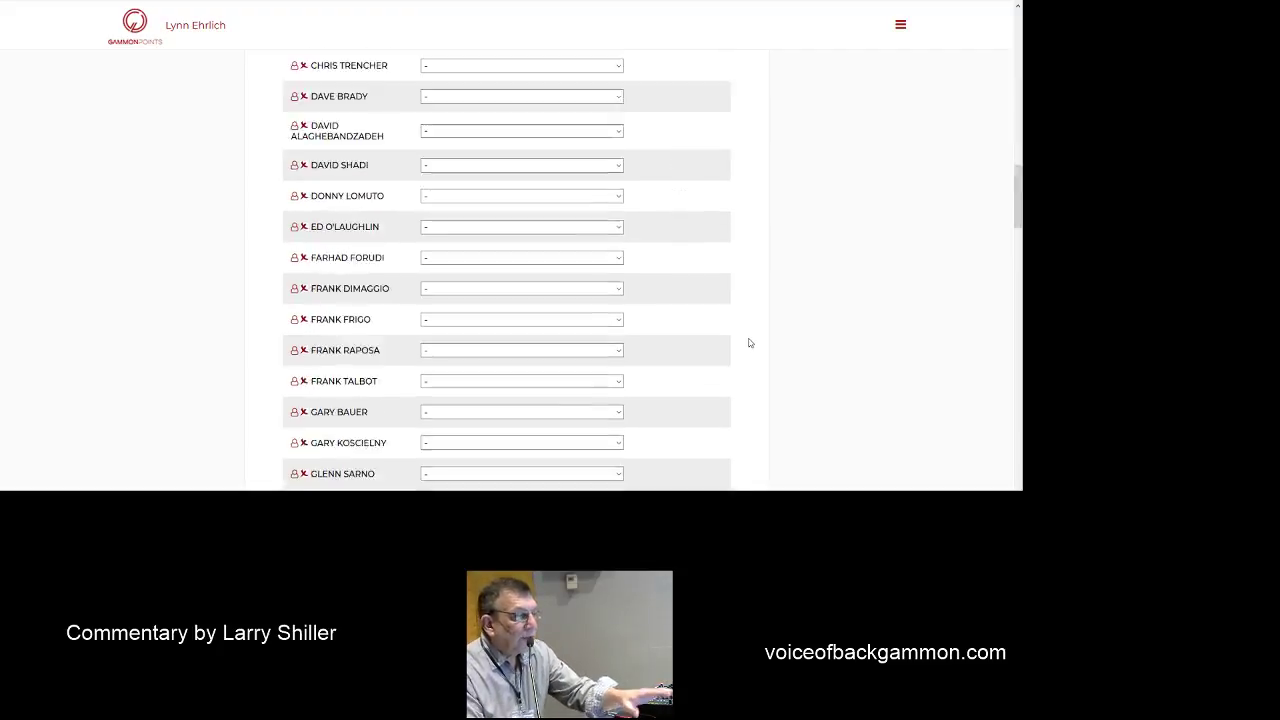
scroll(749, 343, "up", 4)
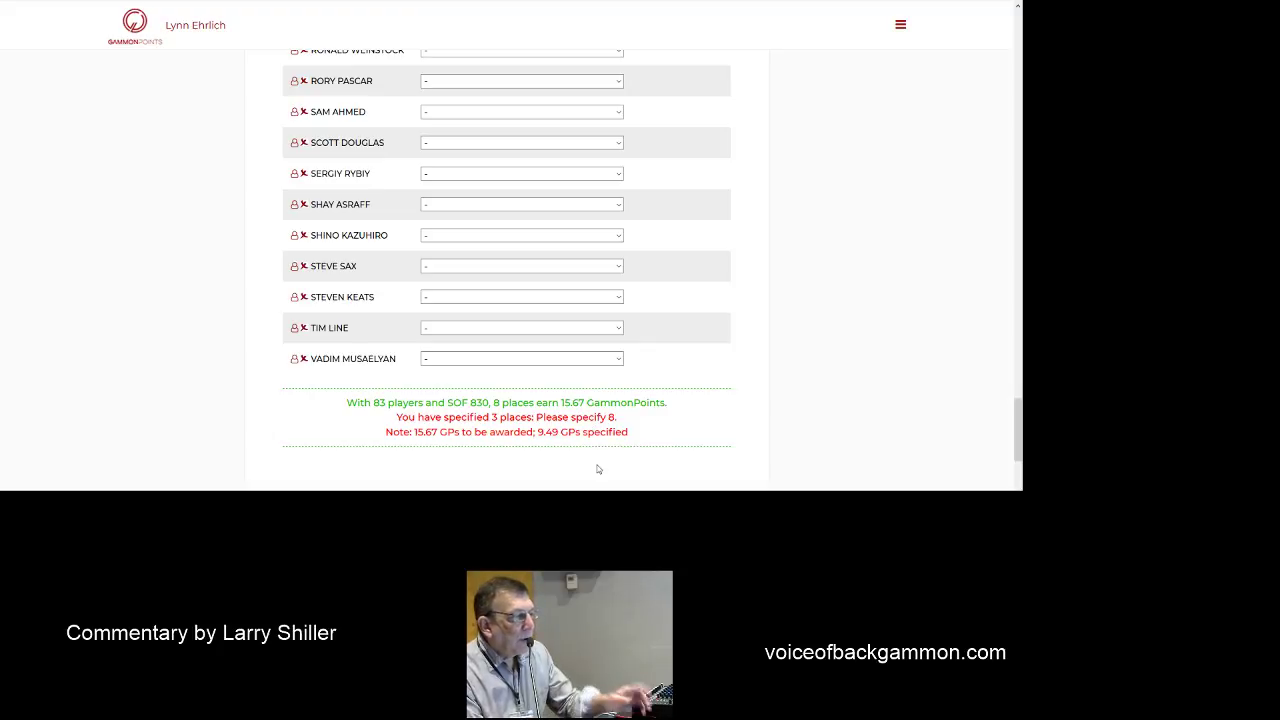
scroll(597, 469, "down", 3)
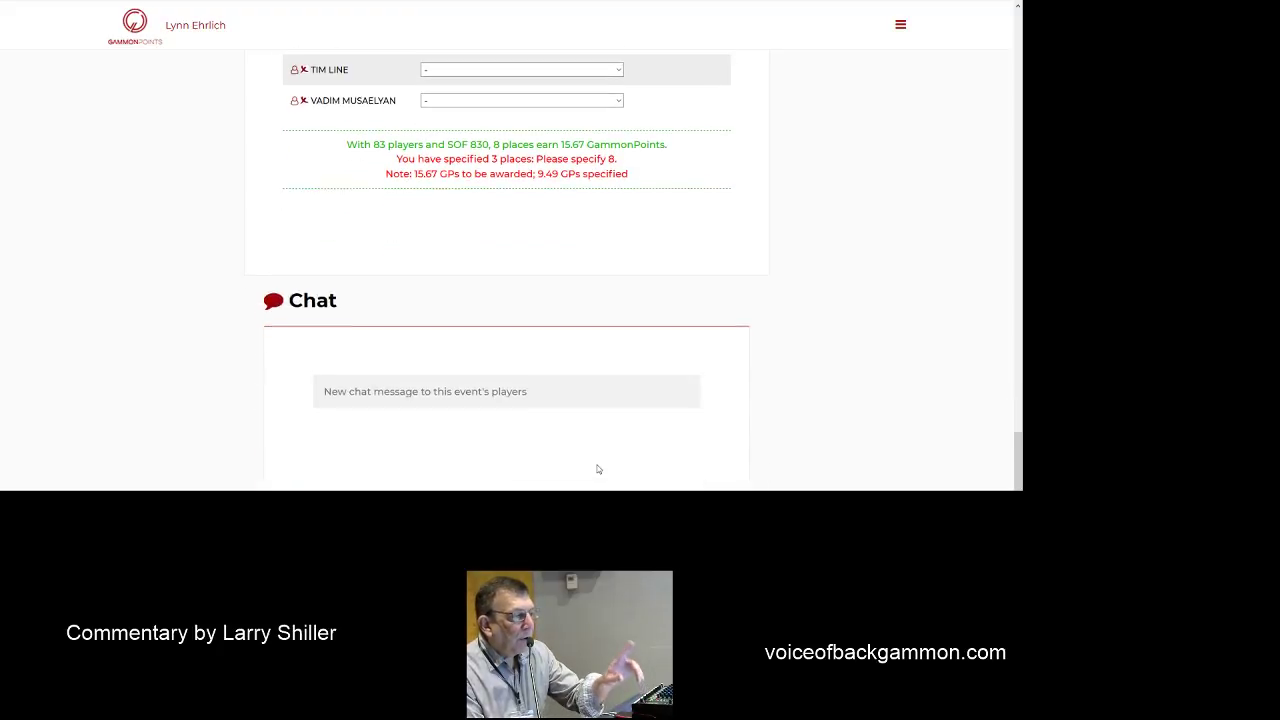
left_click(587, 385)
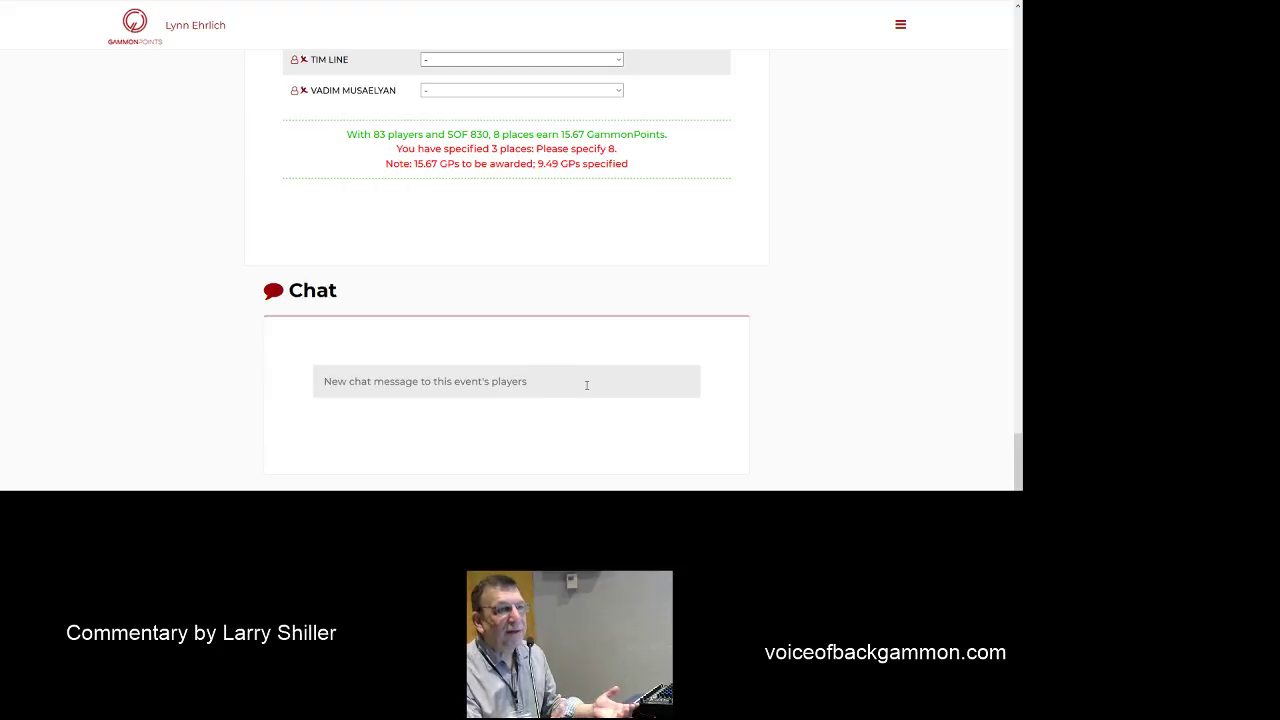
scroll(587, 385, "down", 1)
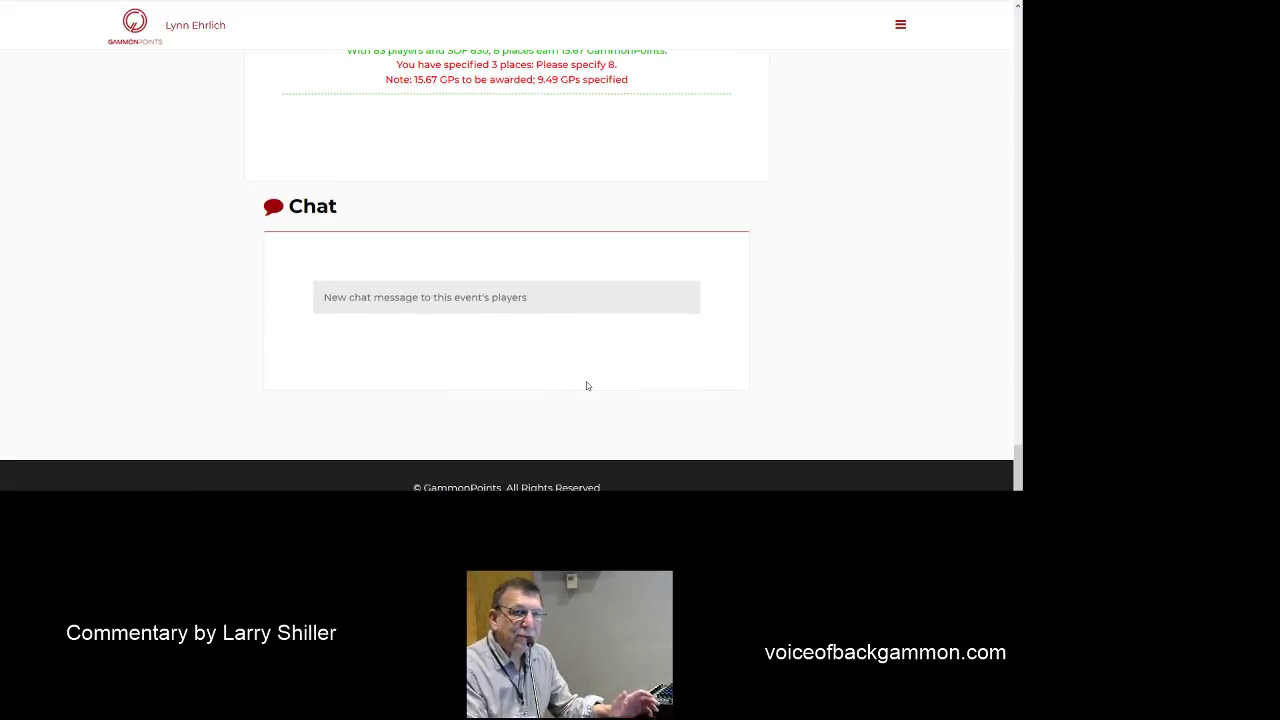
scroll(587, 385, "up", 20)
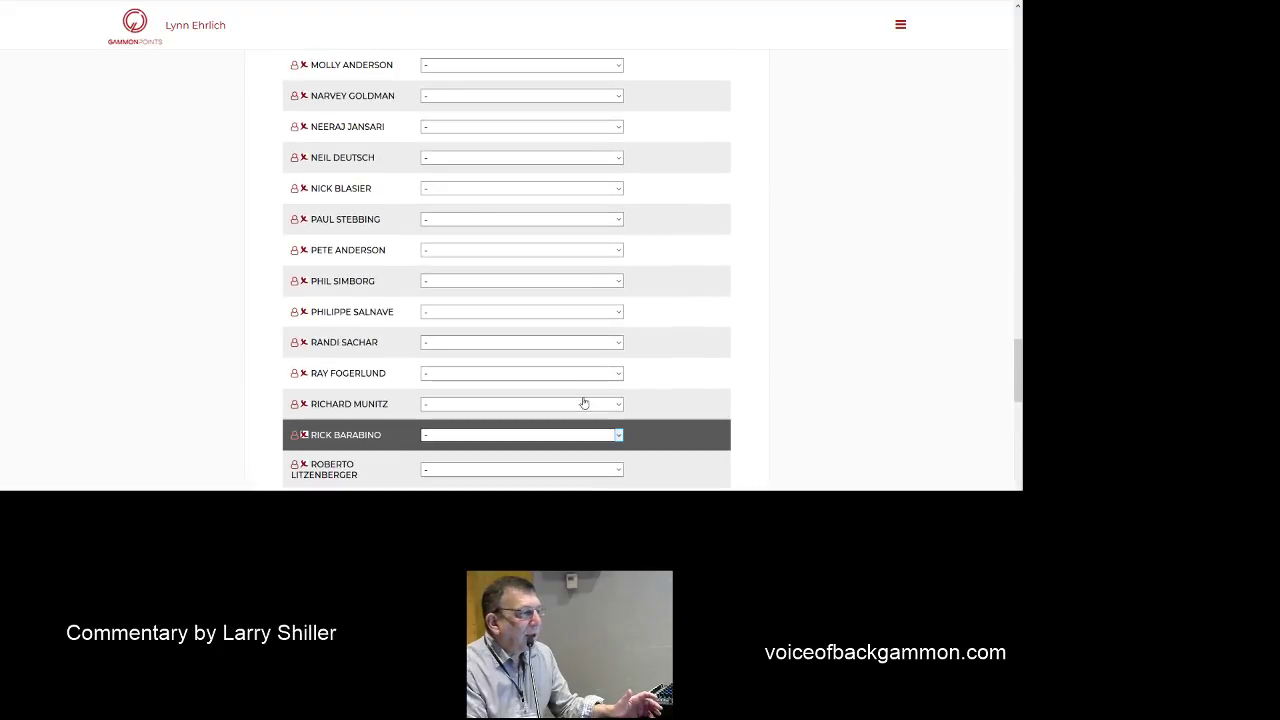
- Return to the Dashboard and check the Players table showing 4.70, 3.19 and 1.60 points
left_click(900, 25)
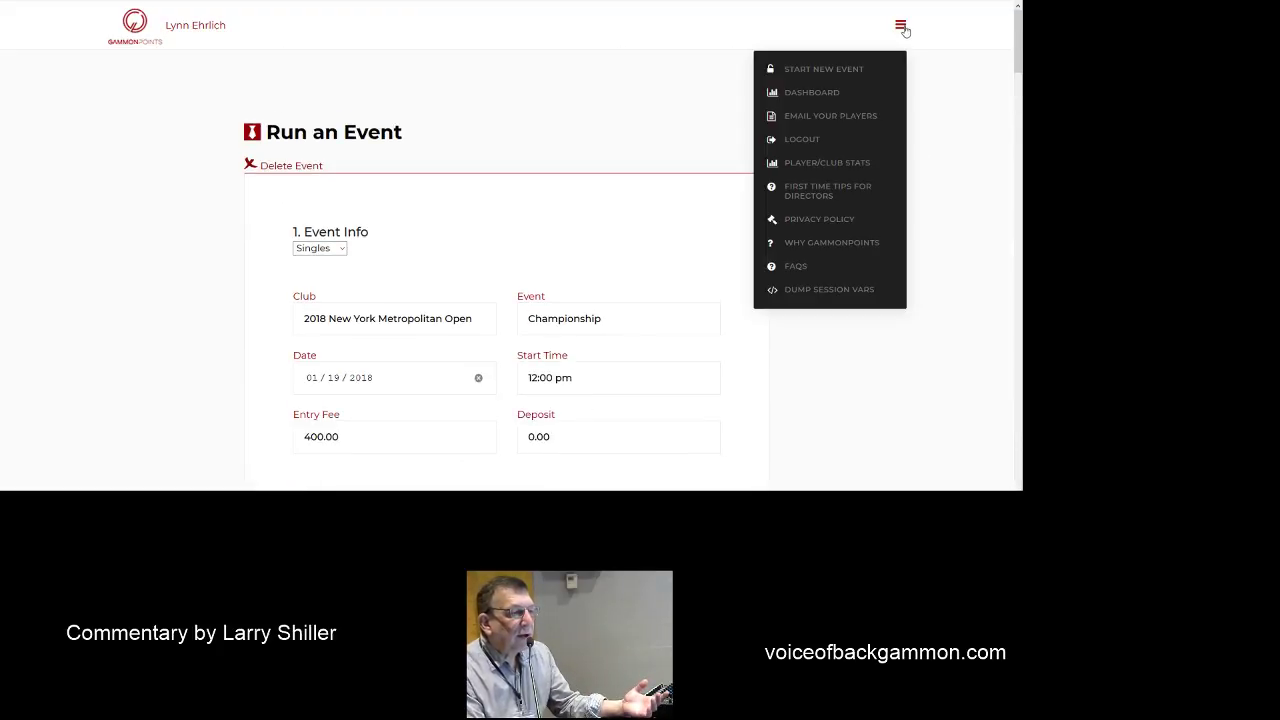
left_click(811, 92)
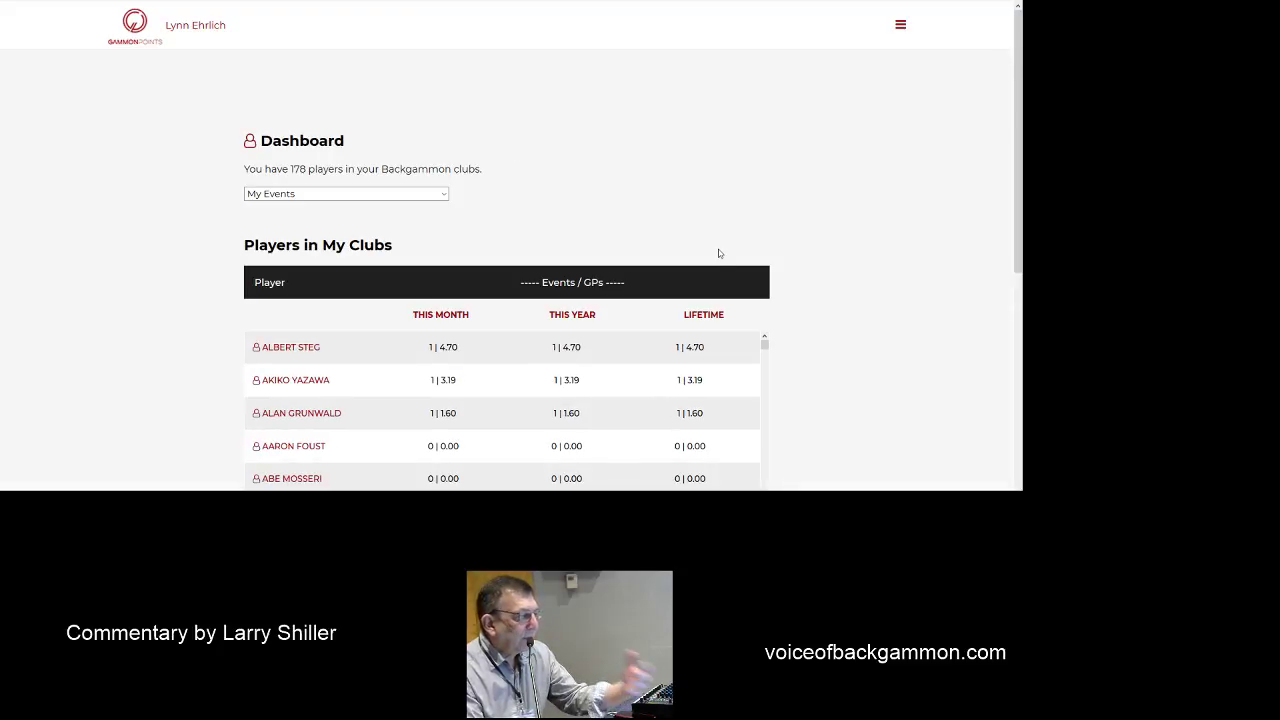
scroll(718, 249, "down", 2)
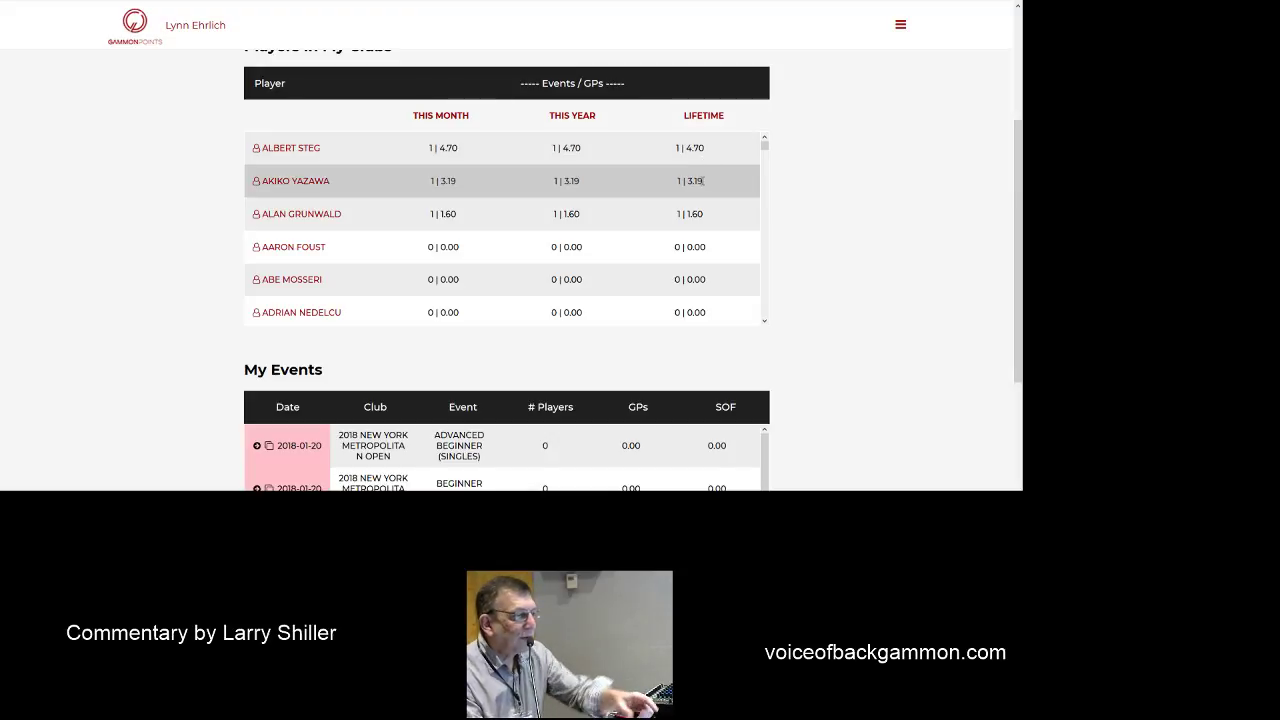
scroll(852, 301, "down", 1)
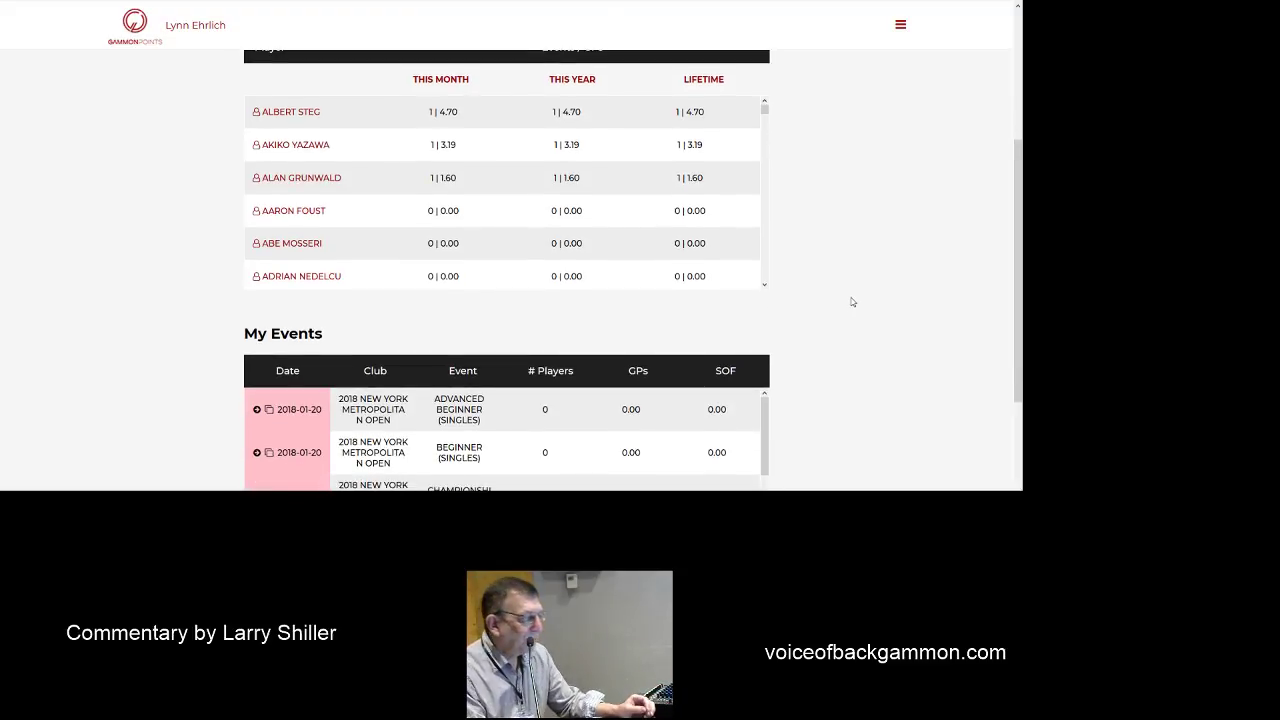
scroll(852, 301, "down", 1)
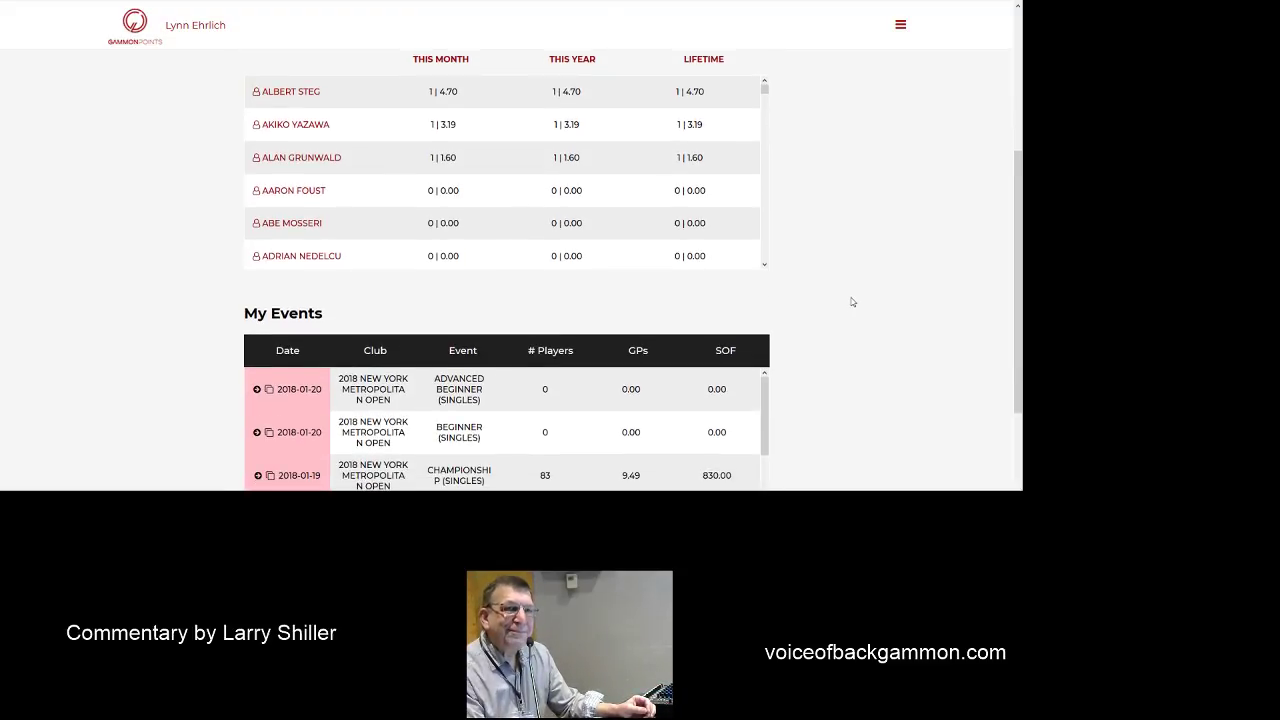
scroll(852, 301, "up", 5)
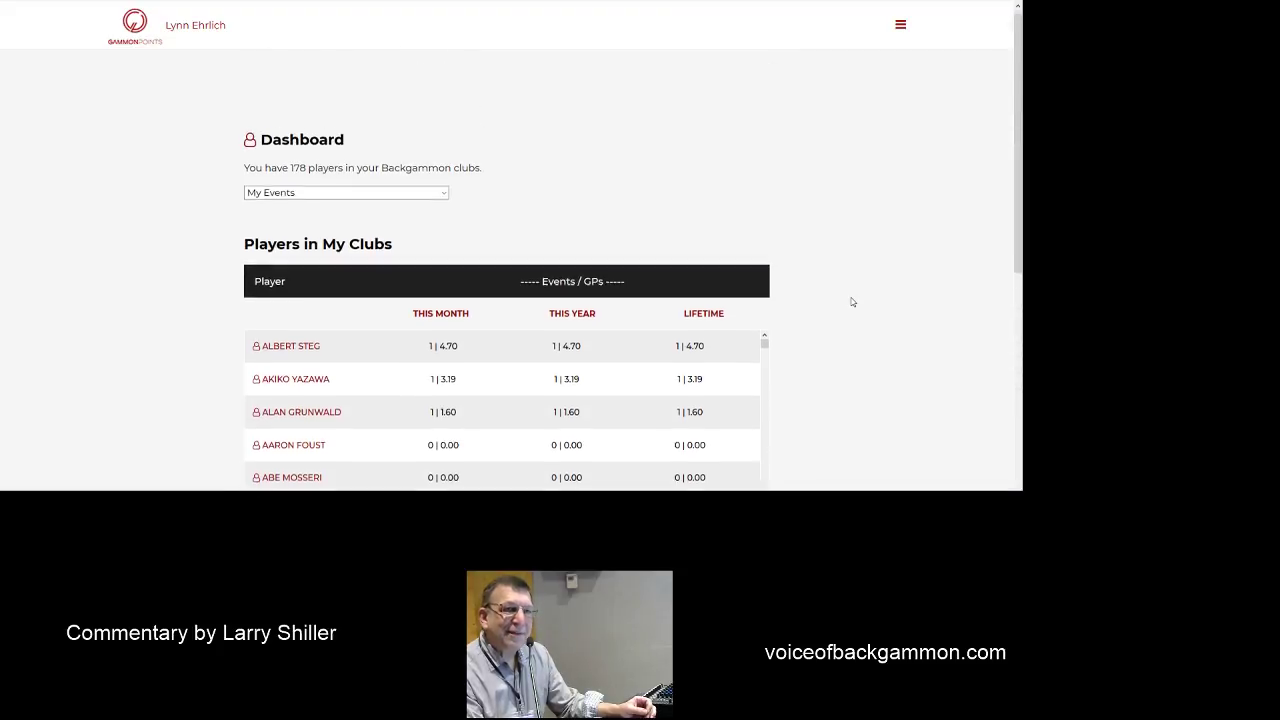